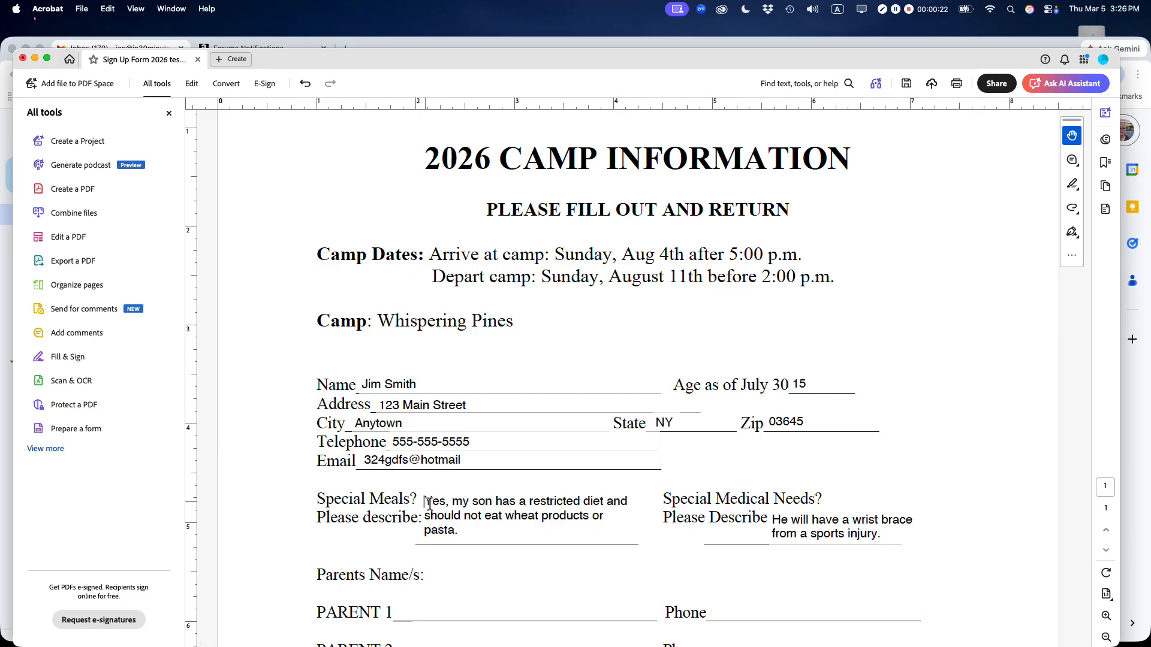
Examine how the filled-in answers for Special Meals and Special Medical Needs fit beside their labels
{"action": "left_click_drag", "start_coordinate": [425, 502], "coordinate": [484, 533]}
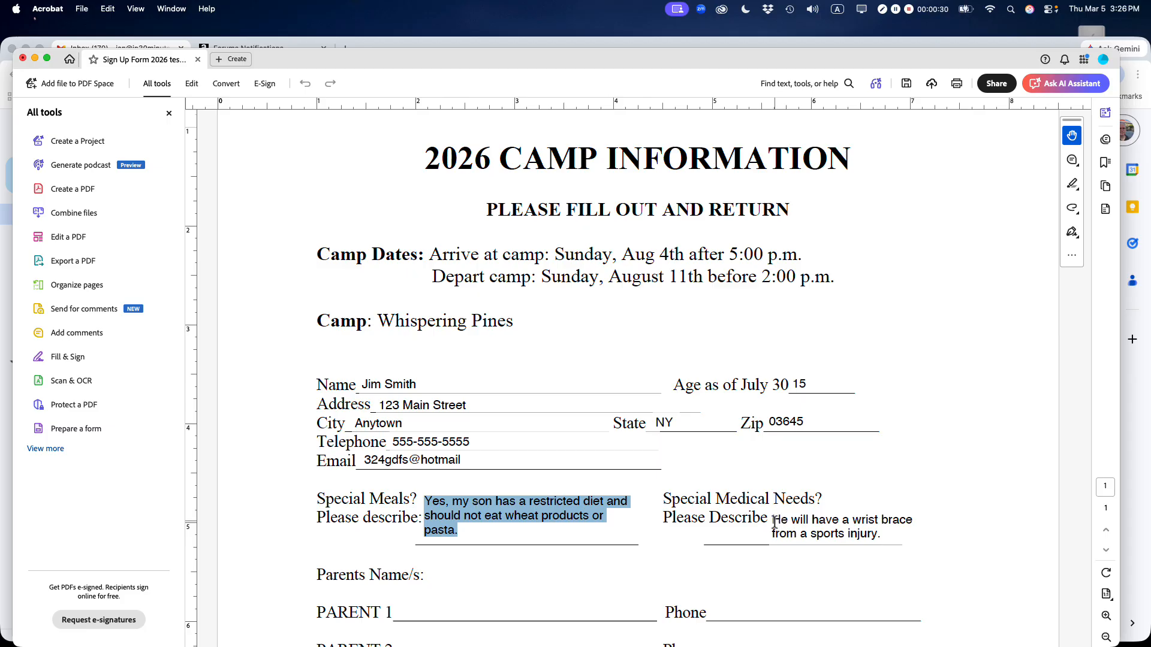
{"action": "left_click_drag", "start_coordinate": [772, 519], "coordinate": [905, 539]}
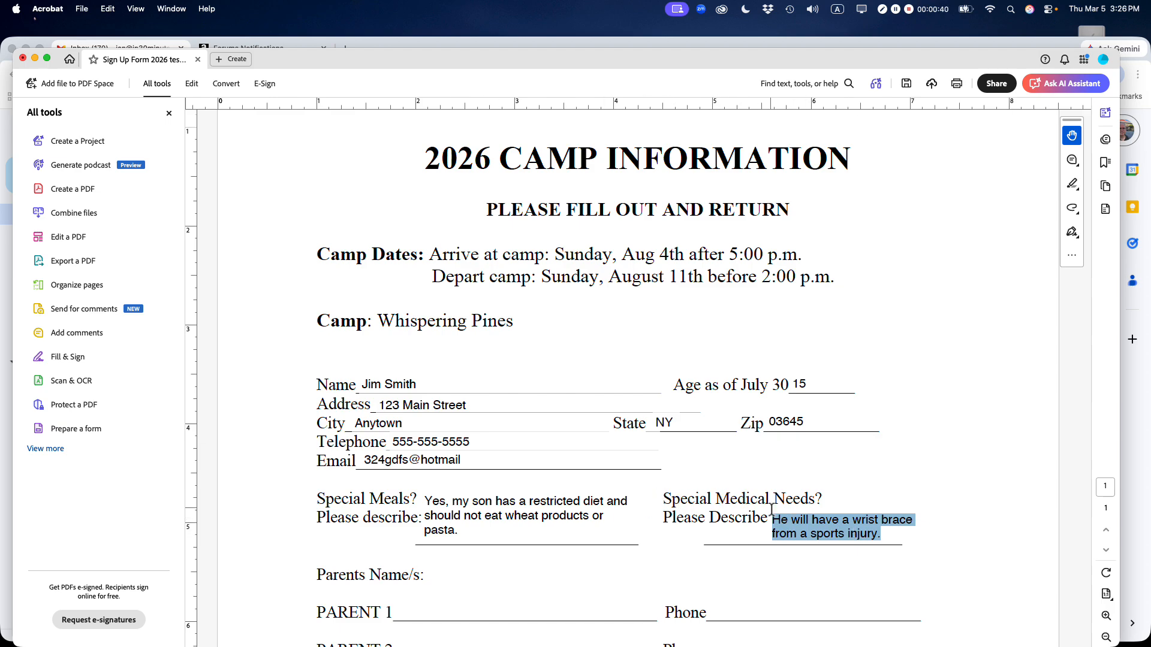
{"action": "left_click", "coordinate": [720, 515]}
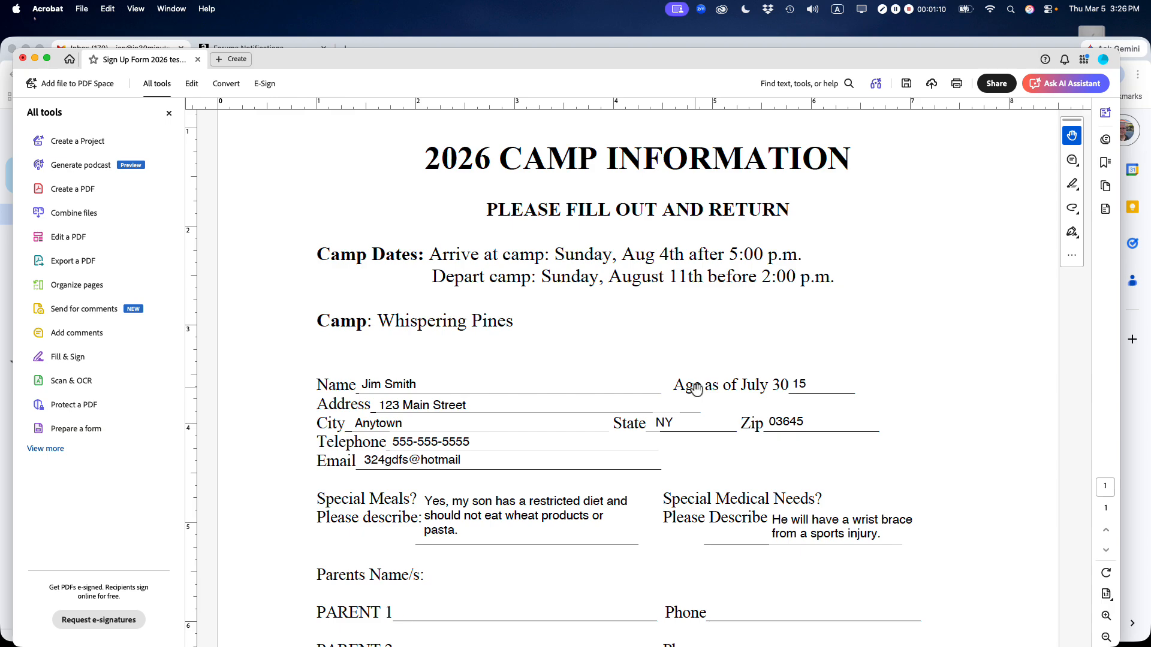
Open the recent file Sign Up Form 2026 Rough Version and put its page text into edit mode
{"action": "left_click", "coordinate": [69, 59]}
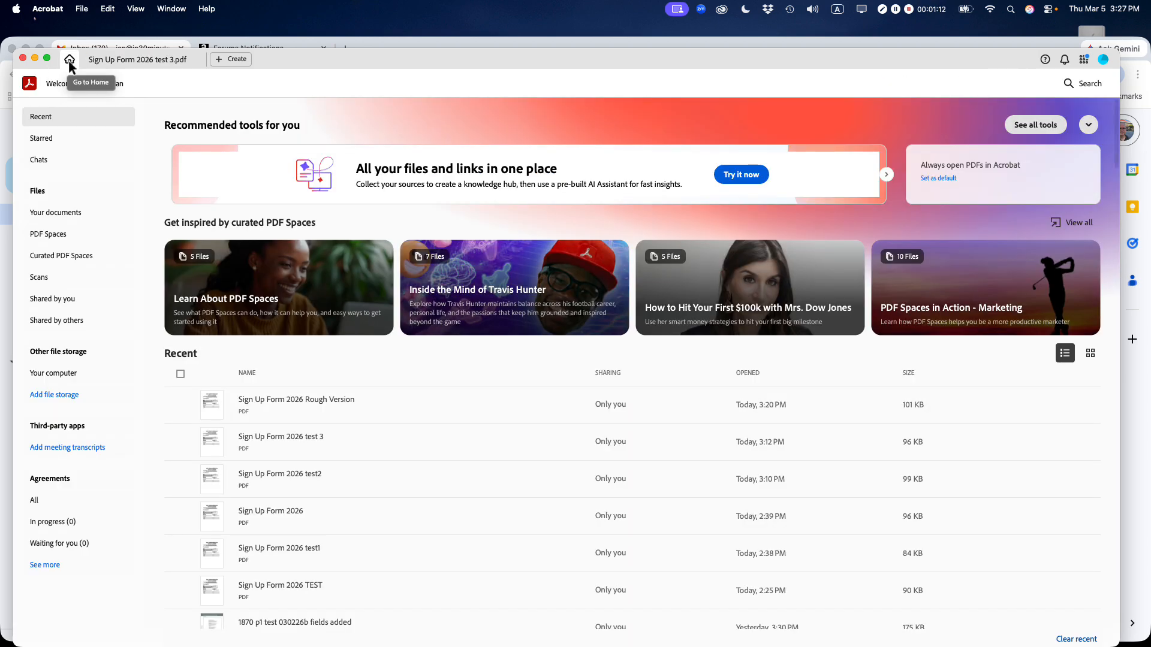
{"action": "left_click", "coordinate": [299, 404]}
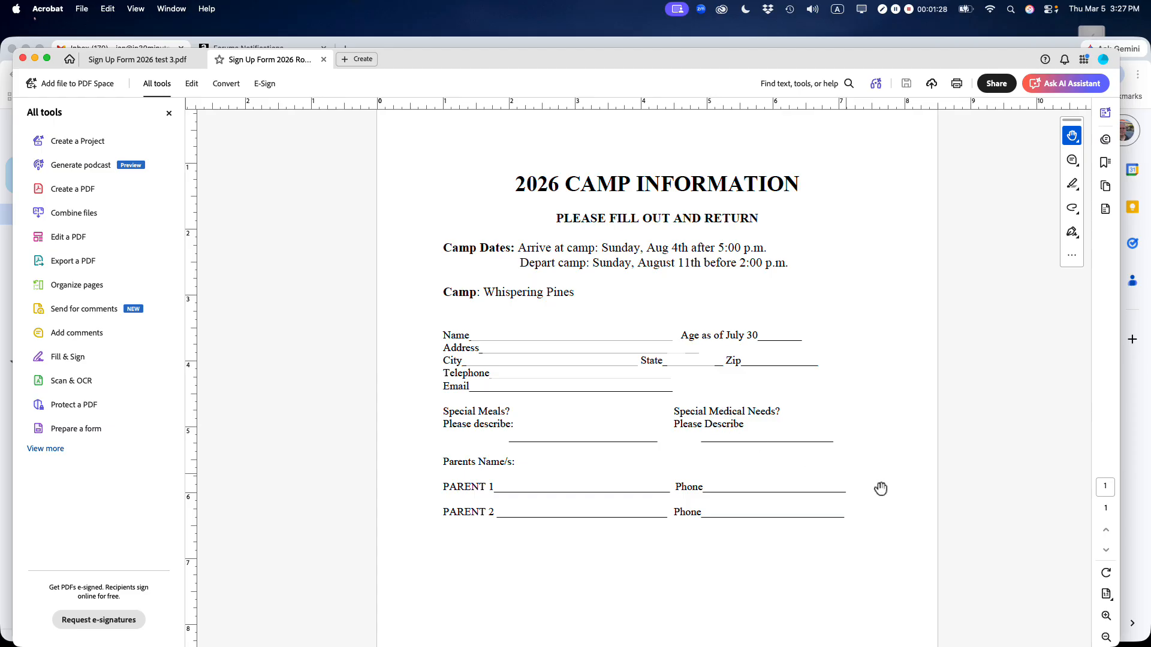
{"action": "left_click", "coordinate": [1106, 615]}
{"action": "left_click", "coordinate": [1106, 616]}
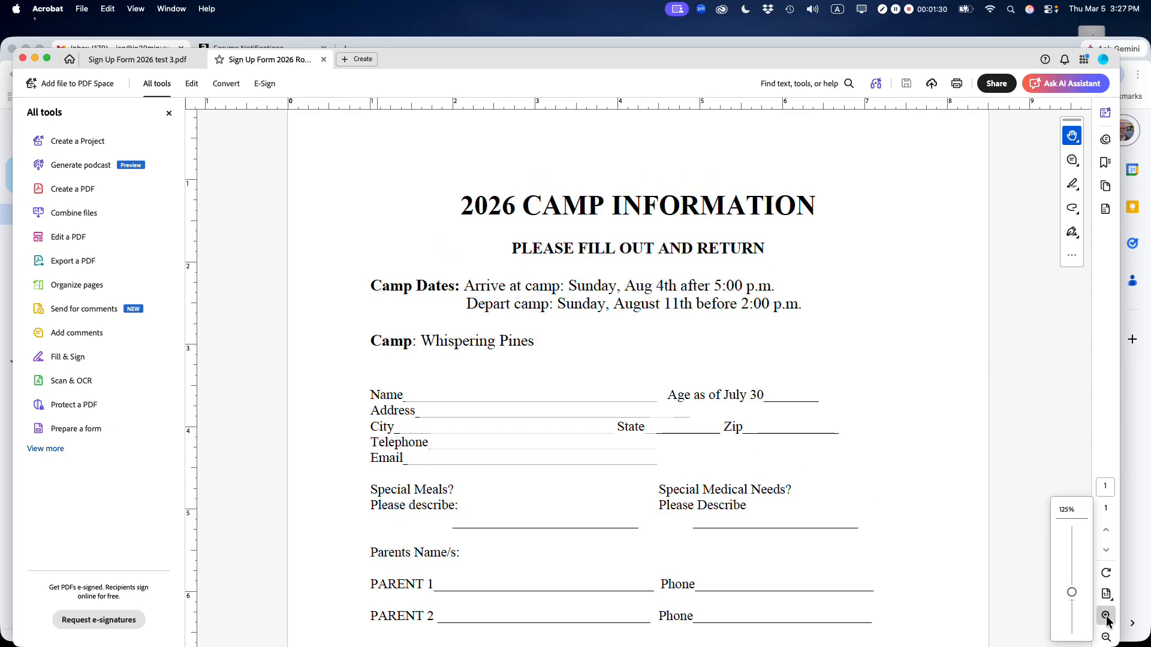
{"action": "scroll", "coordinate": [950, 420], "scroll_direction": "up", "scroll_amount": 3}
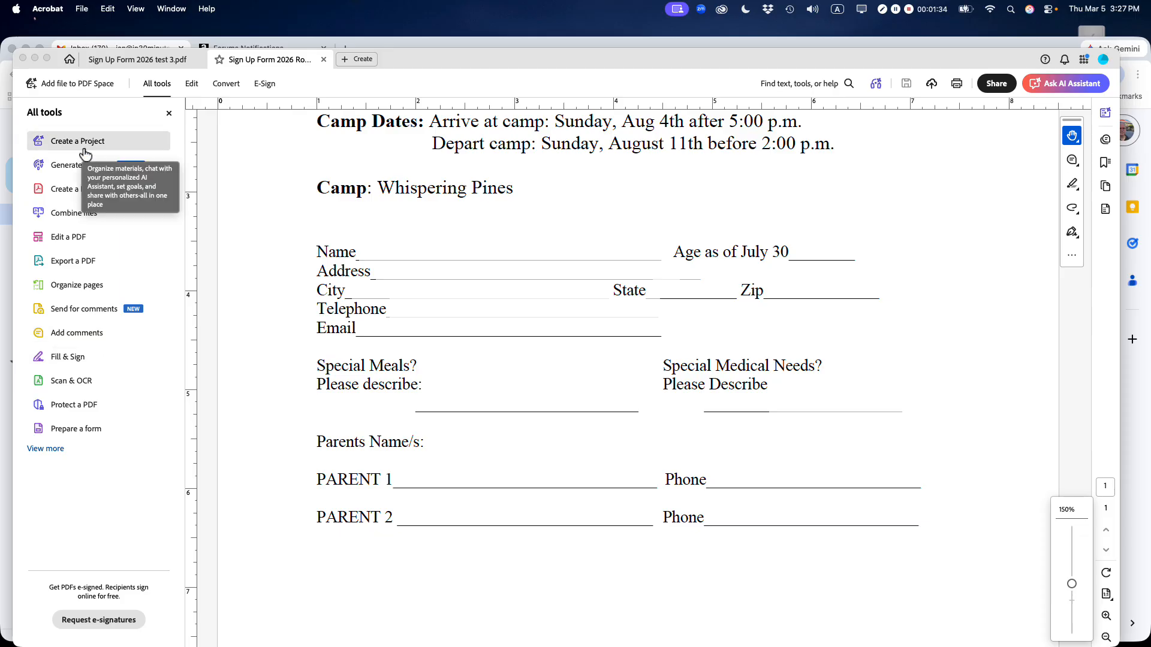
{"action": "left_click", "coordinate": [67, 239]}
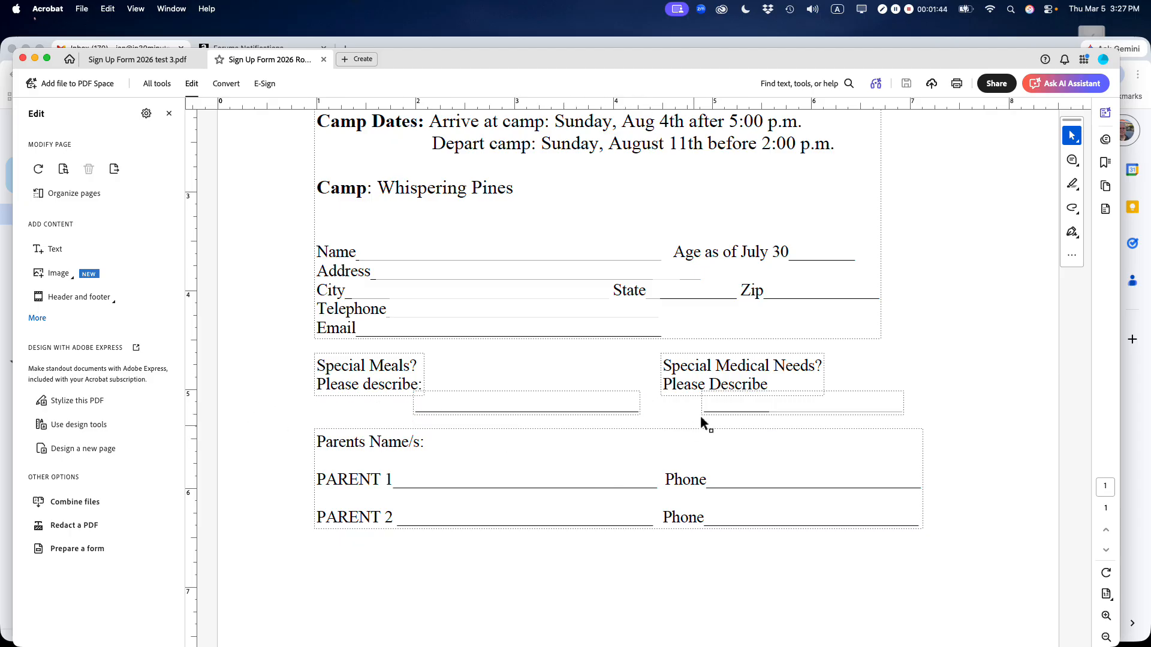
Try to delete the "Please Describe" line under Special Medical Needs, and undo the deletion
{"action": "double_click", "coordinate": [689, 388]}
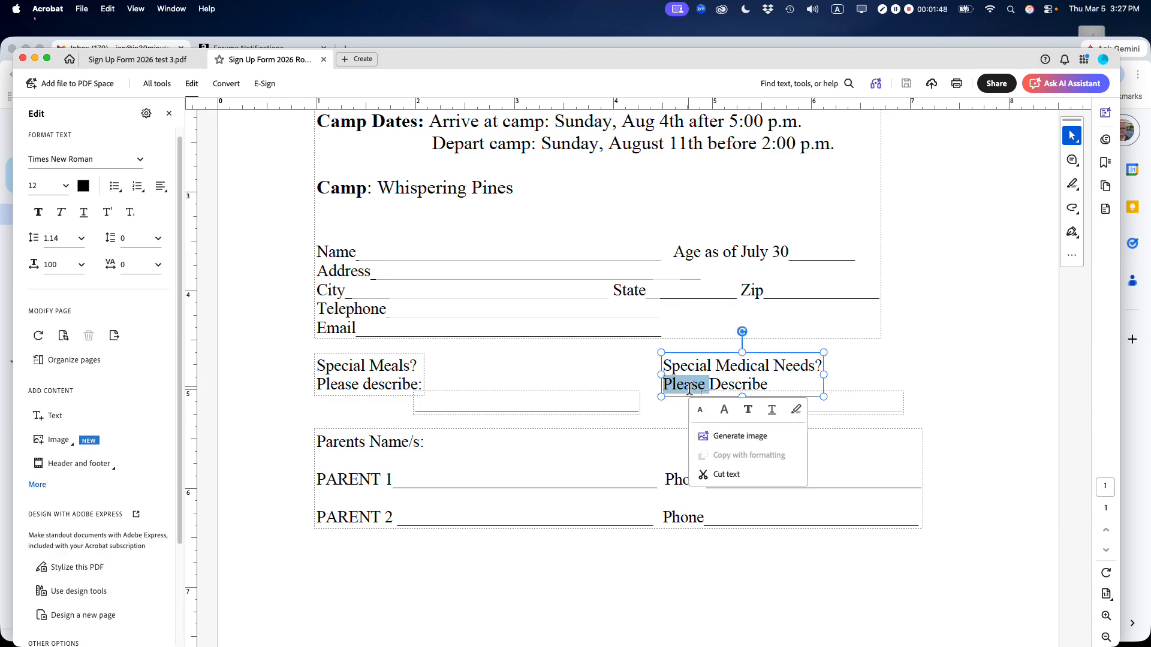
{"action": "triple_click", "coordinate": [689, 388]}
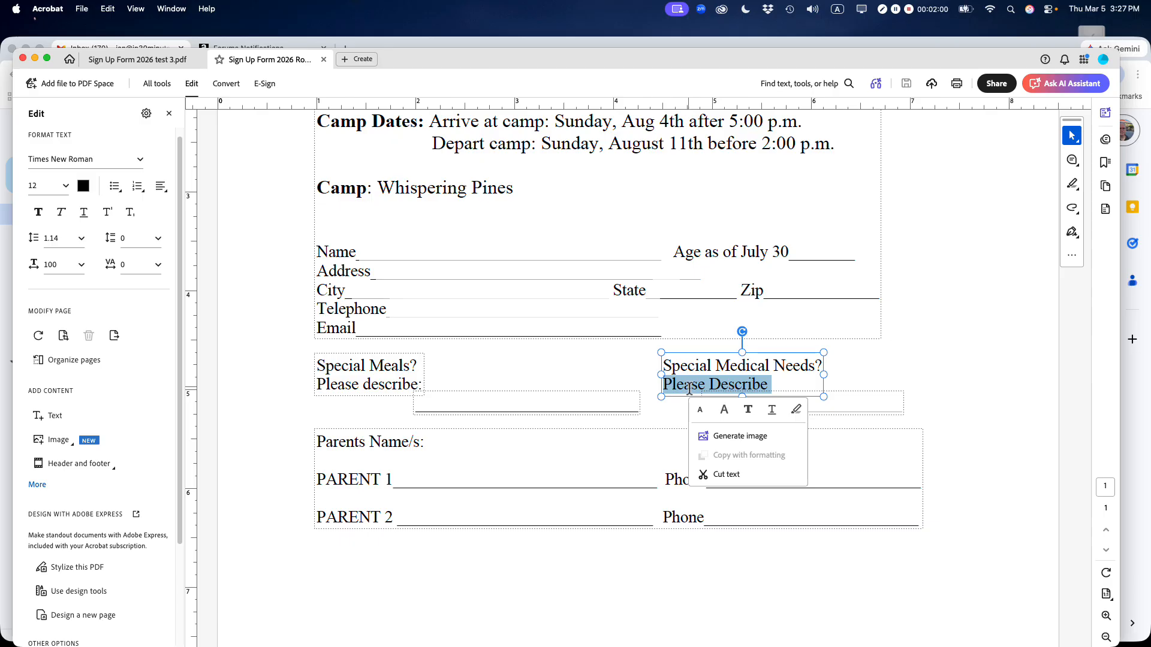
{"action": "key", "text": "Delete"}
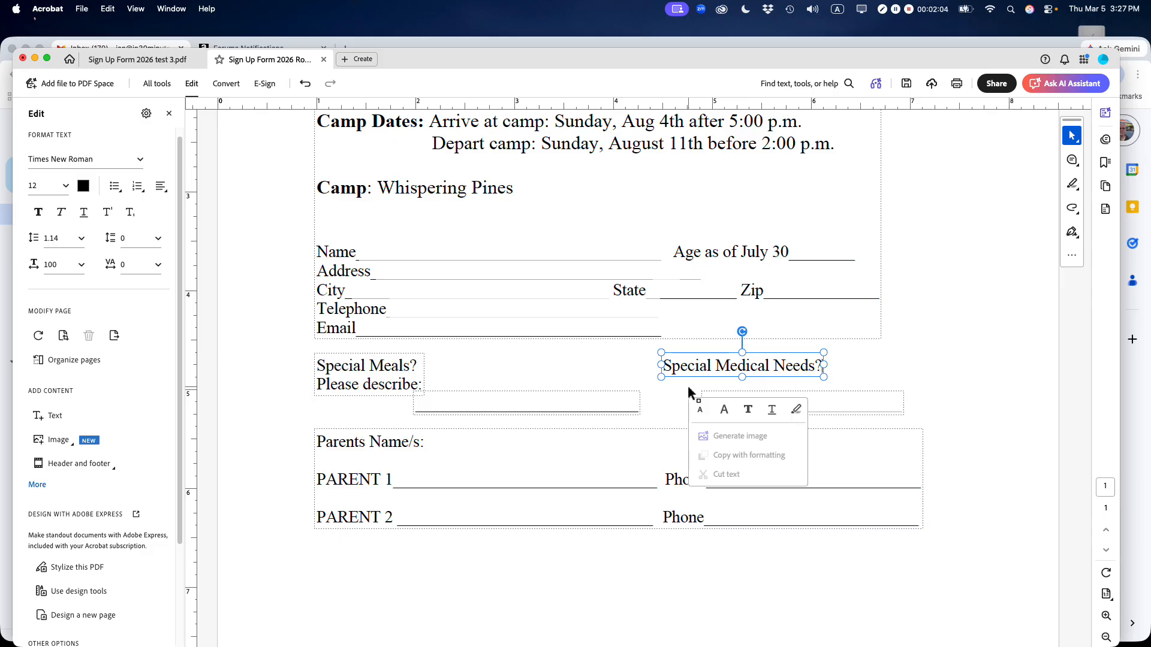
{"action": "key", "text": "super+z"}
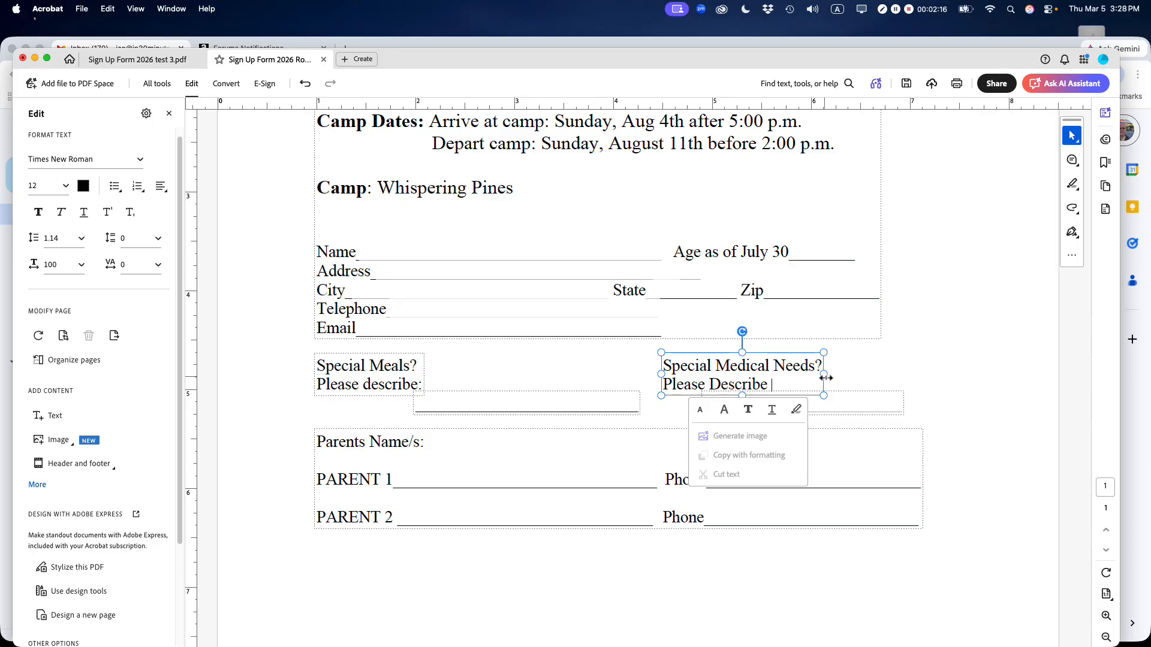
Widen the Special Medical Needs text box on both sides so "Please Describe" fits on the same line
{"action": "left_click_drag", "start_coordinate": [826, 377], "coordinate": [932, 375]}
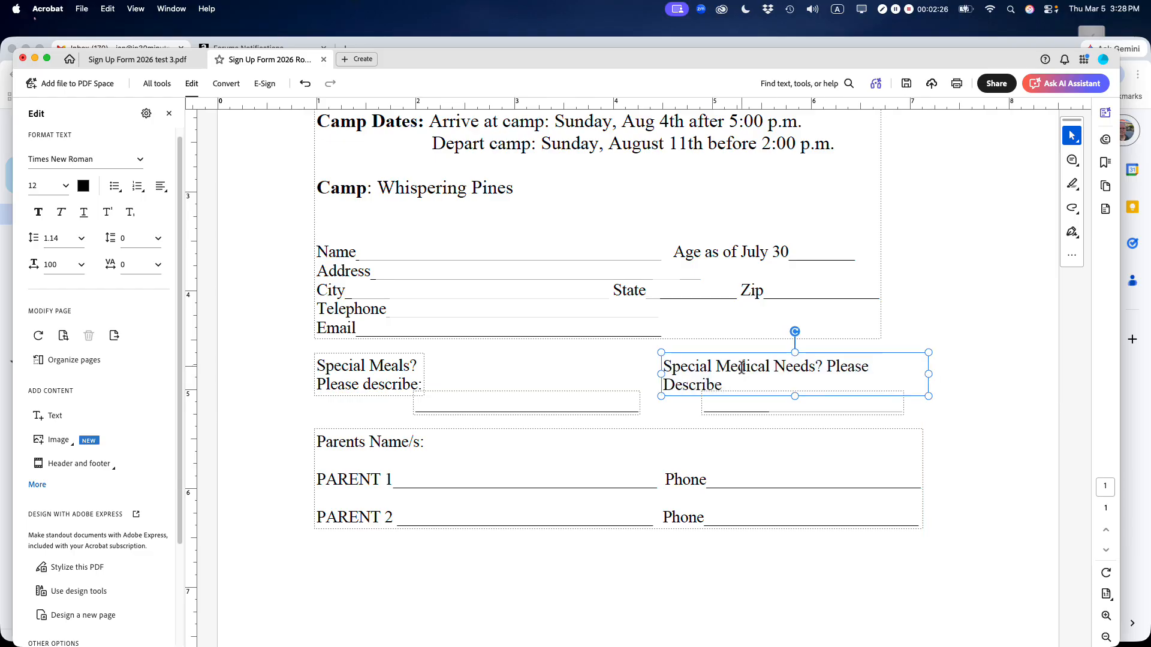
{"action": "left_click_drag", "start_coordinate": [661, 375], "coordinate": [652, 372]}
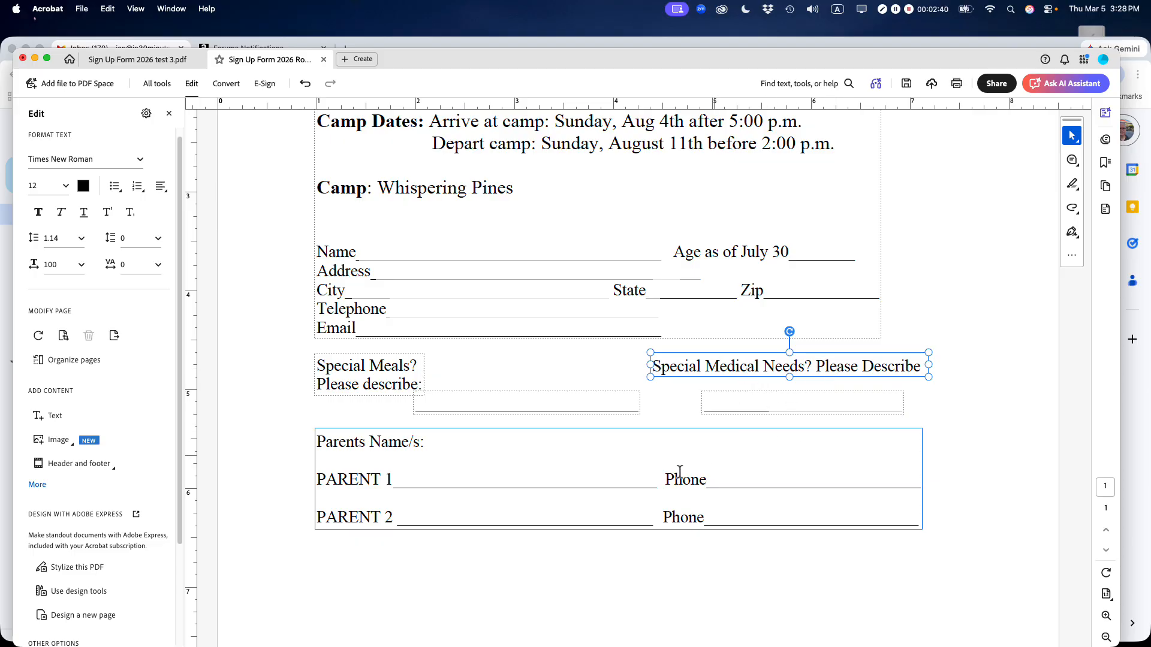
{"action": "left_click", "coordinate": [758, 407]}
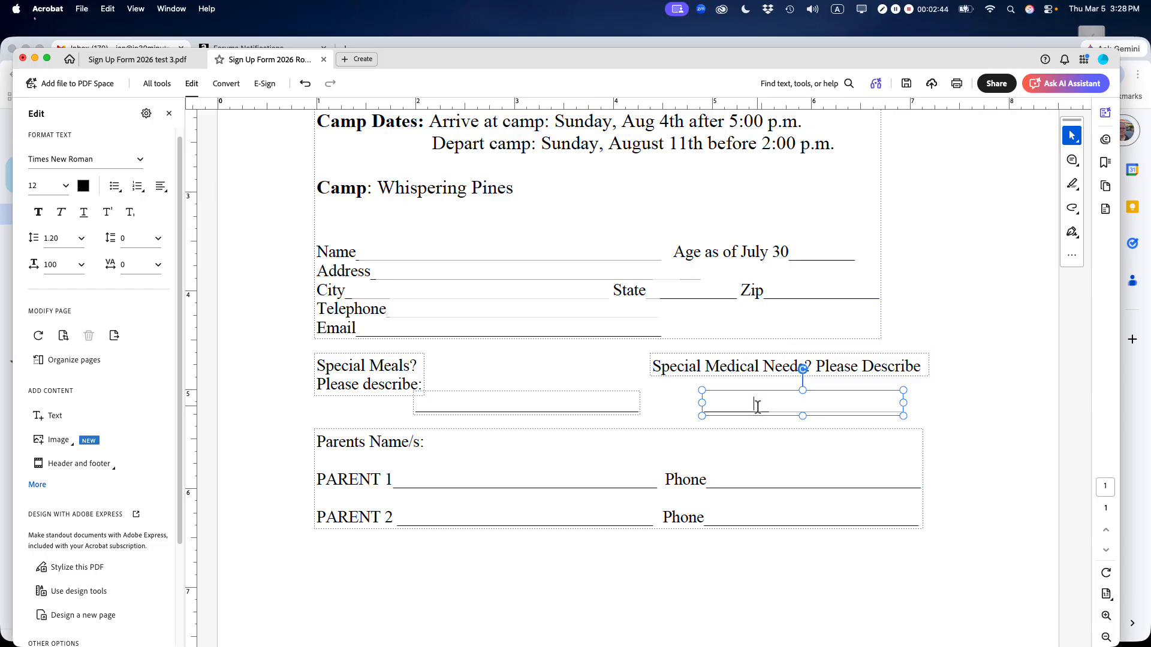
{"action": "left_click_drag", "start_coordinate": [778, 403], "coordinate": [722, 408]}
{"action": "left_click", "coordinate": [775, 406]}
{"action": "mouse_move", "coordinate": [818, 390]}
{"action": "left_mouse_down"}
{"action": "mouse_move", "coordinate": [809, 401]}
{"action": "mouse_move", "coordinate": [851, 398]}
{"action": "mouse_move", "coordinate": [812, 433]}
{"action": "mouse_move", "coordinate": [809, 406]}
{"action": "left_mouse_up"}
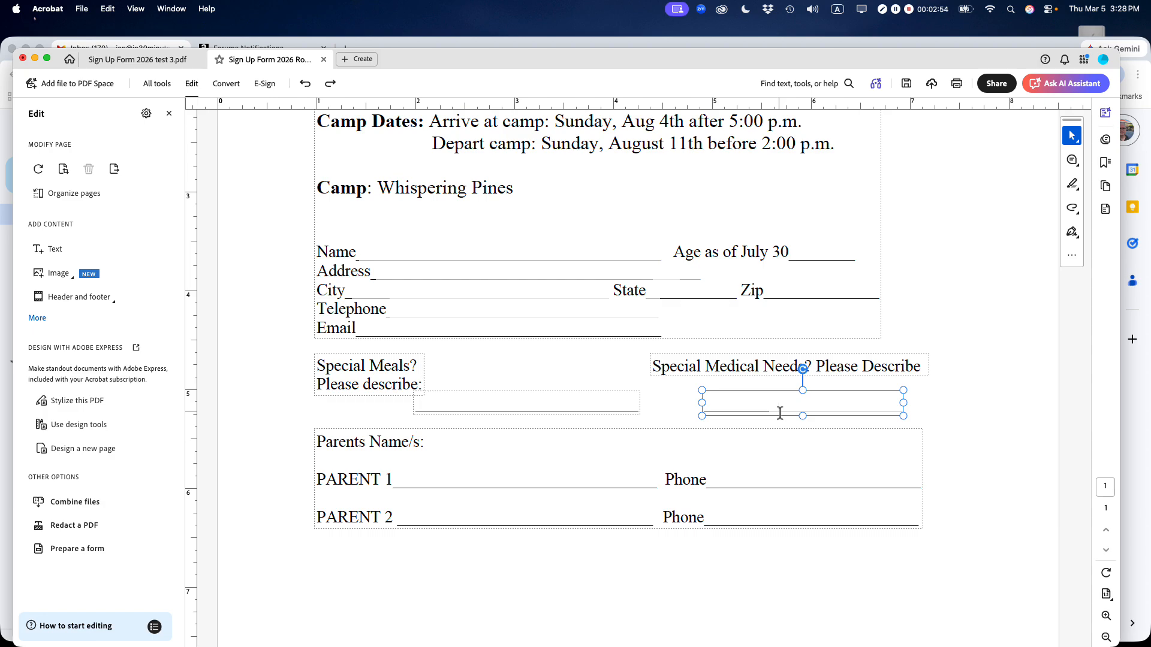
Using Prepare a form, extend the Special Medical Needs answer field leftward to about the start of its label
{"action": "left_click", "coordinate": [169, 114]}
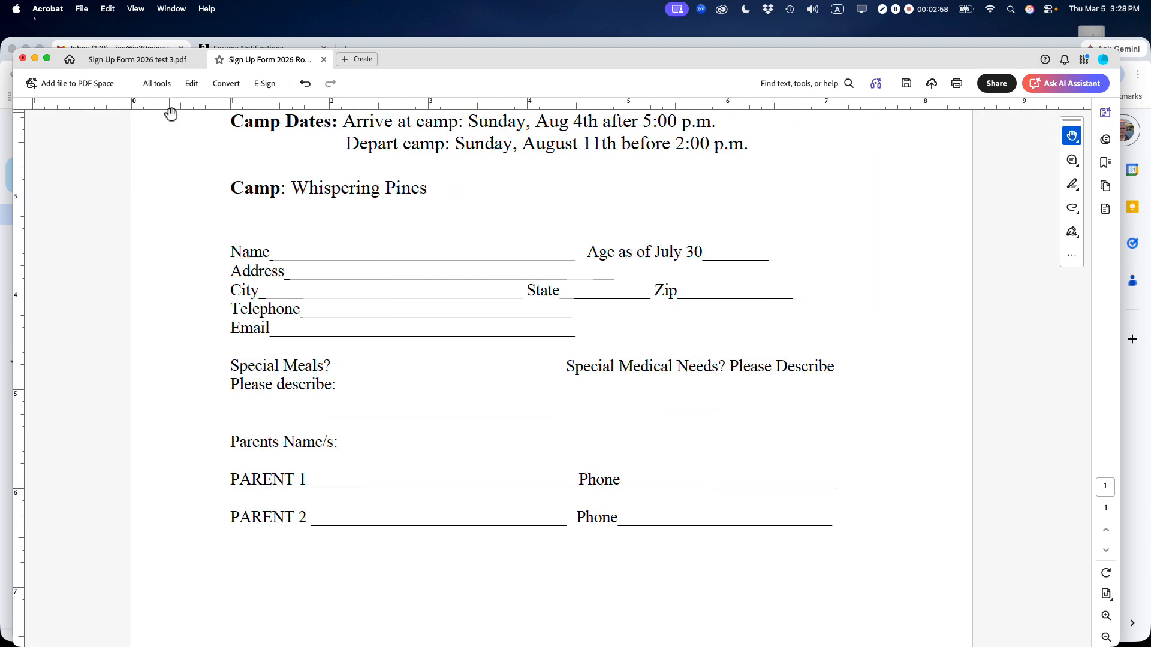
{"action": "left_click", "coordinate": [159, 86]}
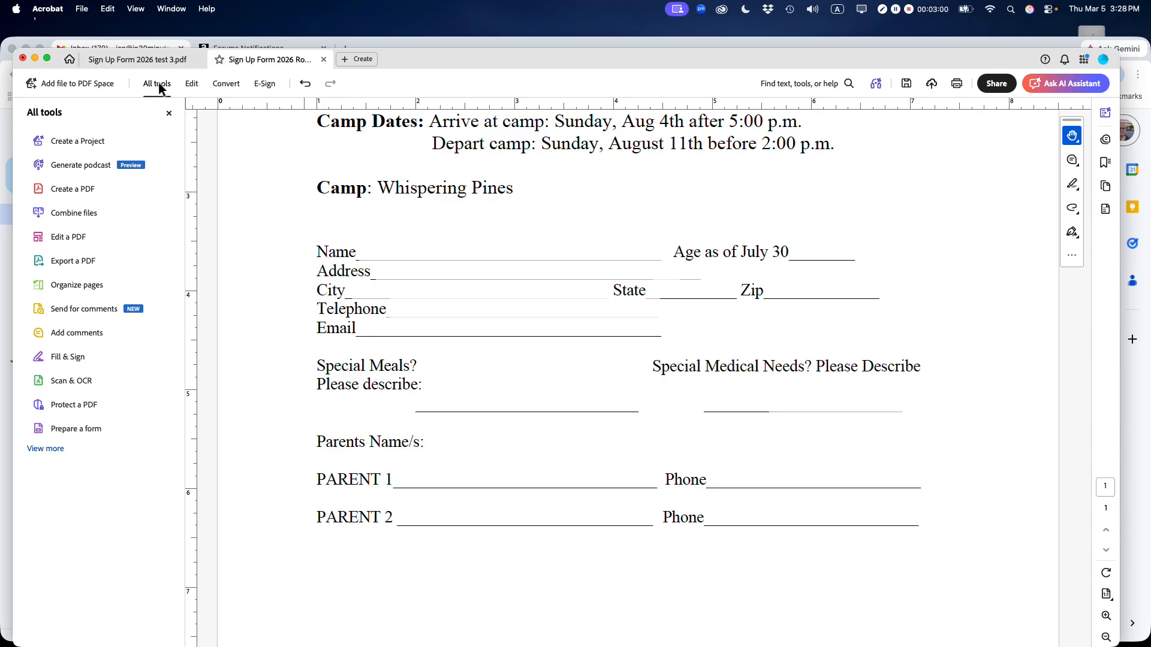
{"action": "left_click", "coordinate": [82, 429]}
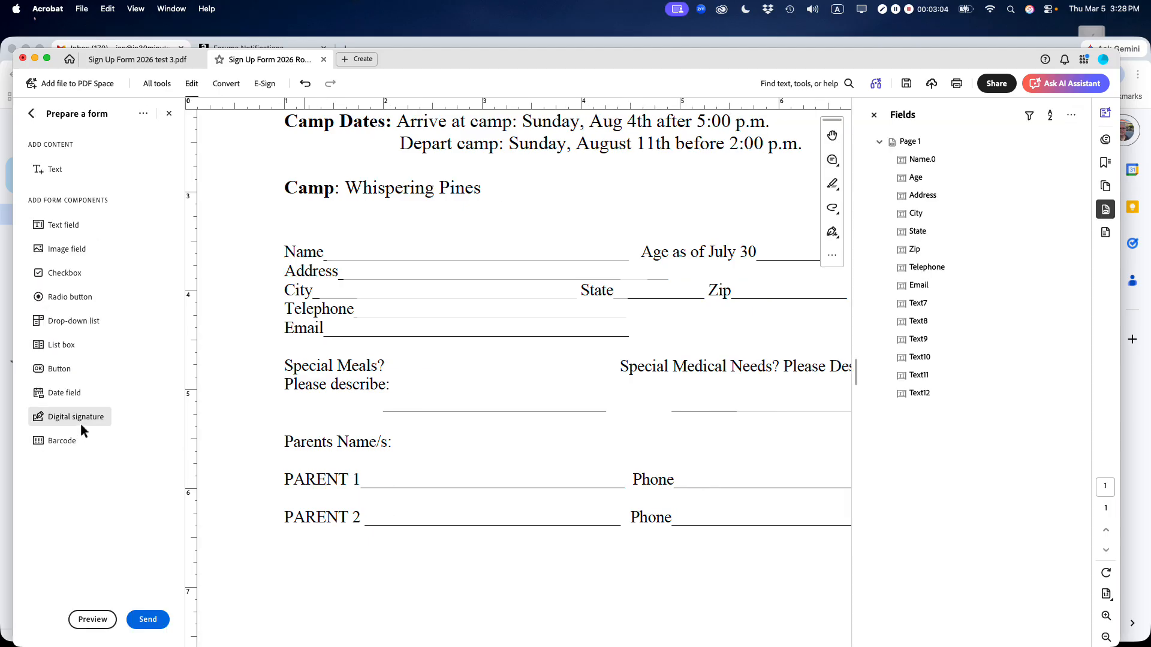
{"action": "left_click", "coordinate": [1106, 637]}
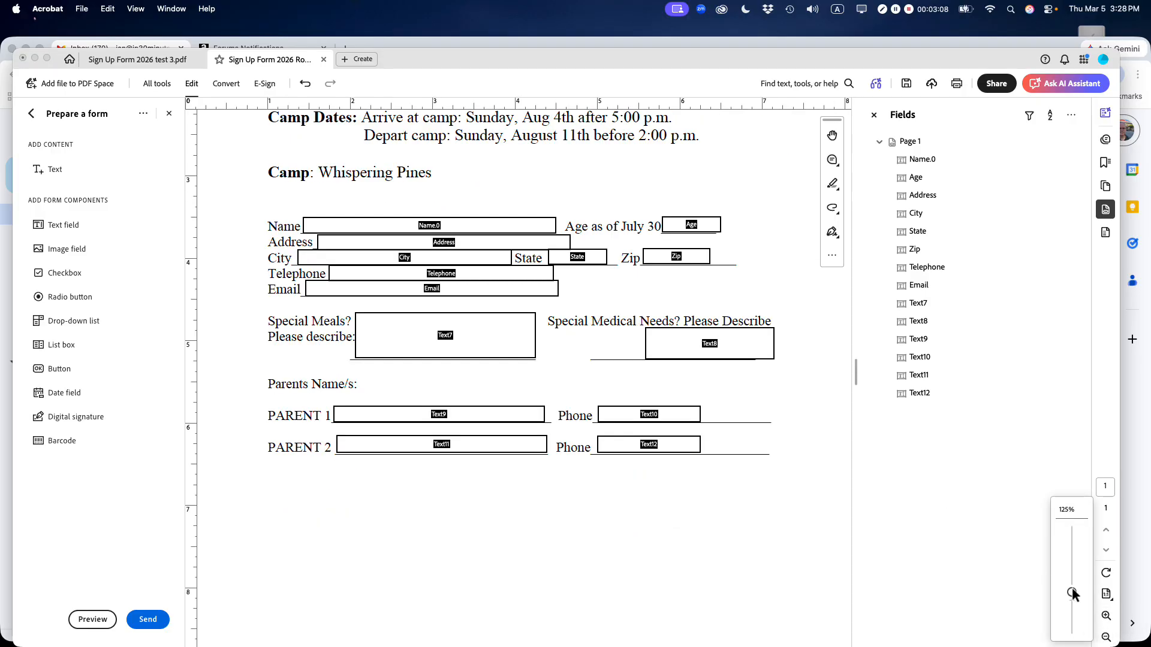
{"action": "left_click_drag", "start_coordinate": [1073, 590], "coordinate": [1072, 584]}
{"action": "left_click", "coordinate": [711, 355]}
{"action": "left_click", "coordinate": [709, 347]}
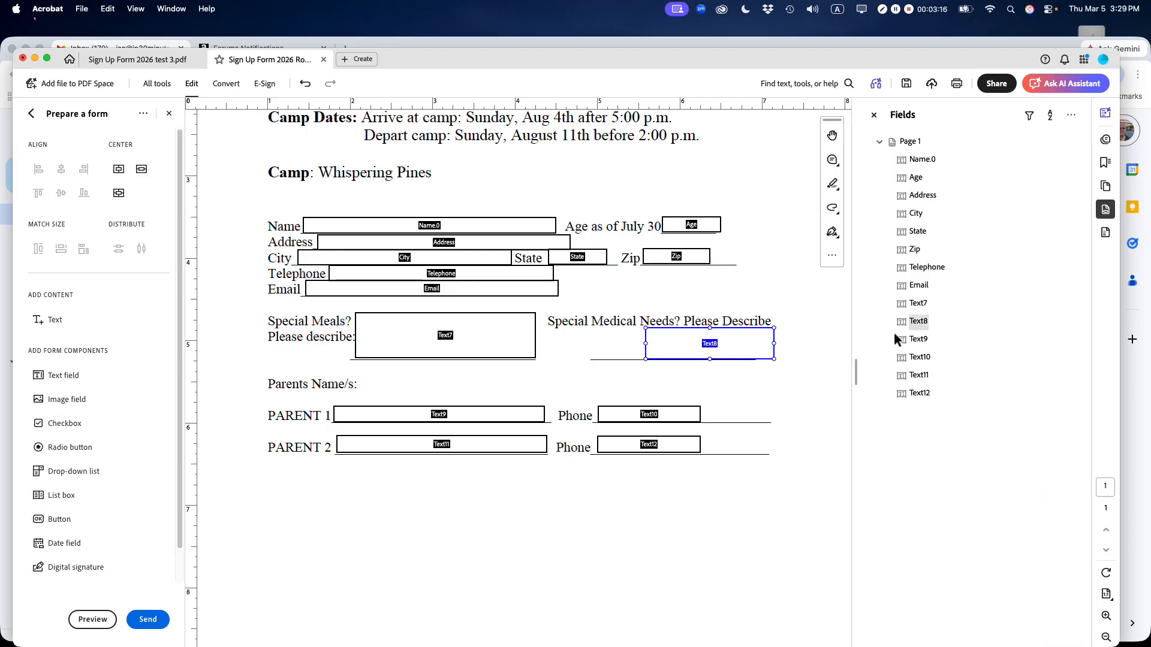
{"action": "double_click", "coordinate": [918, 324]}
{"action": "left_click_drag", "start_coordinate": [648, 345], "coordinate": [552, 343]}
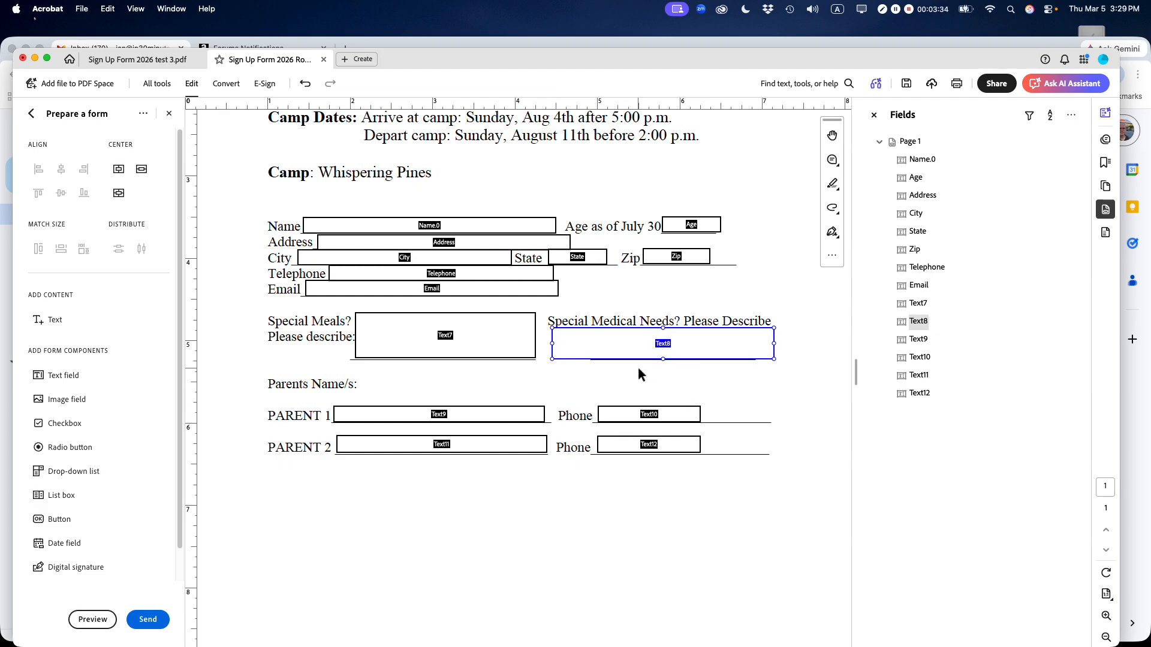
Save the changes to the Rough Version form and close the file
{"action": "left_click", "coordinate": [648, 398]}
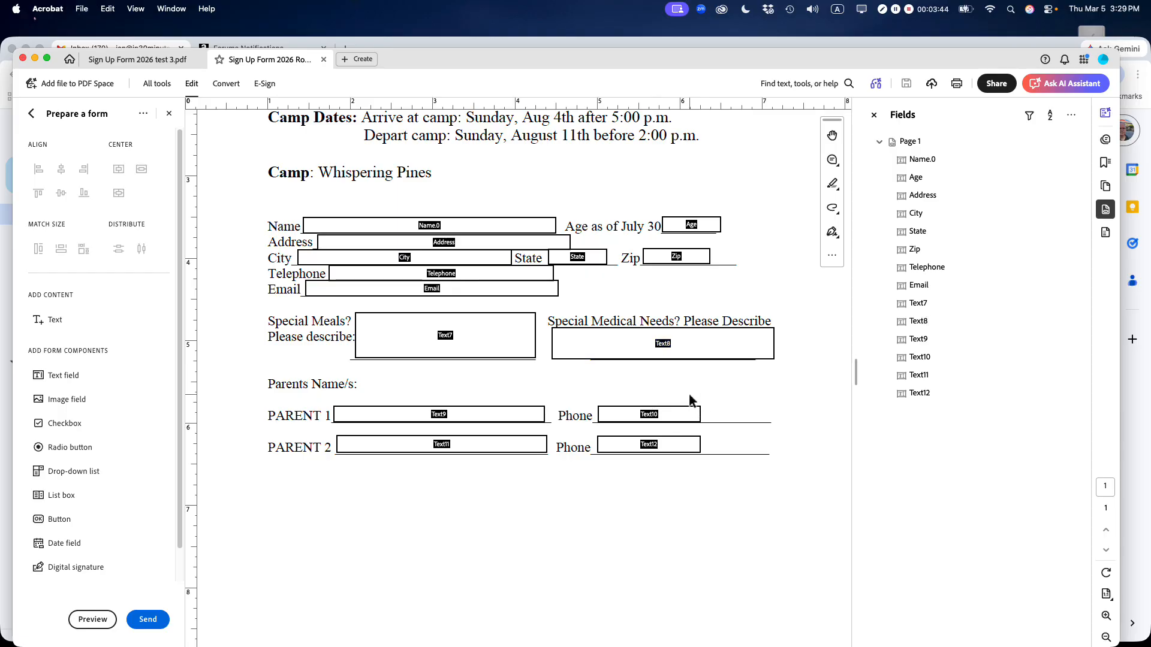
{"action": "left_click", "coordinate": [82, 9]}
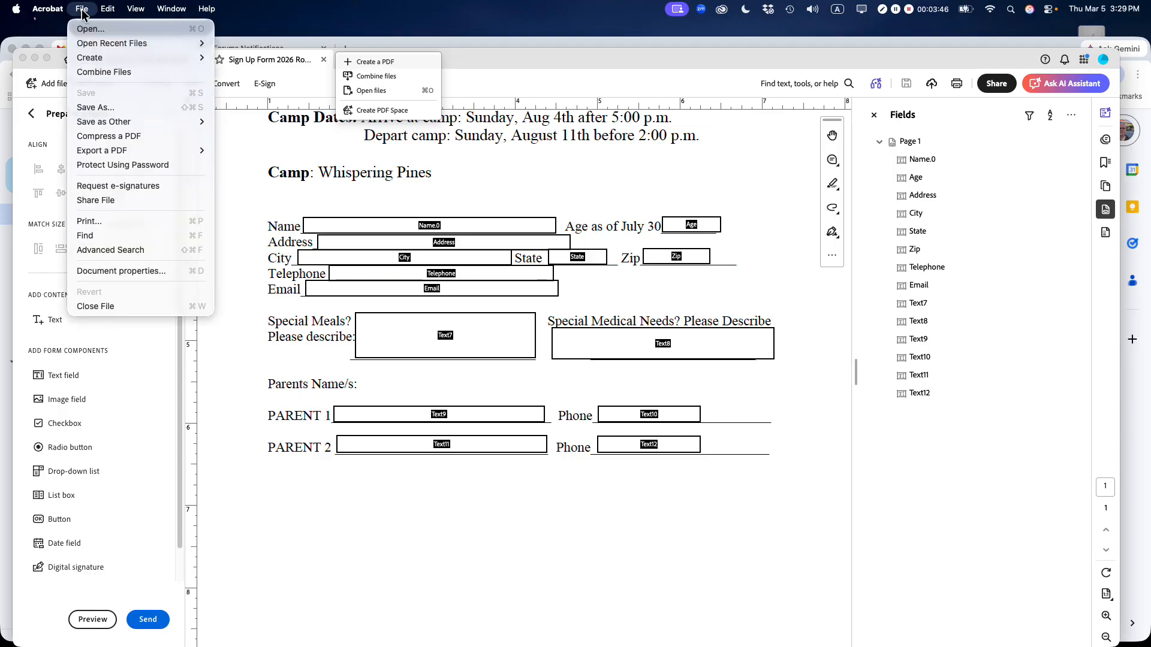
{"action": "left_click", "coordinate": [703, 160]}
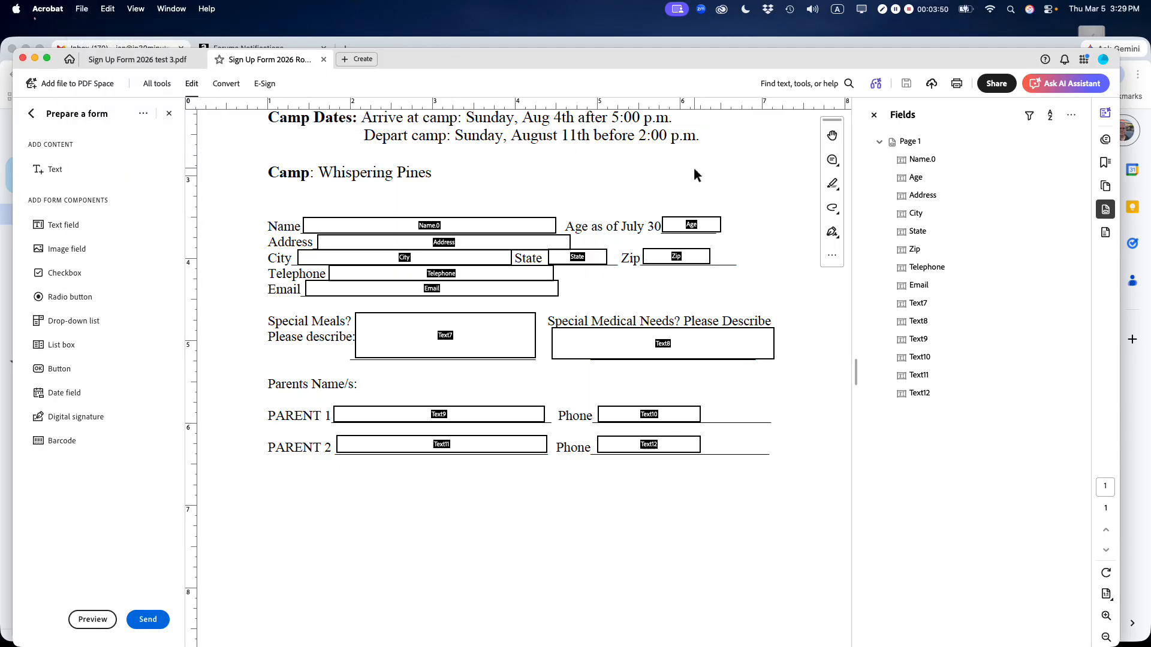
{"action": "left_click", "coordinate": [323, 59]}
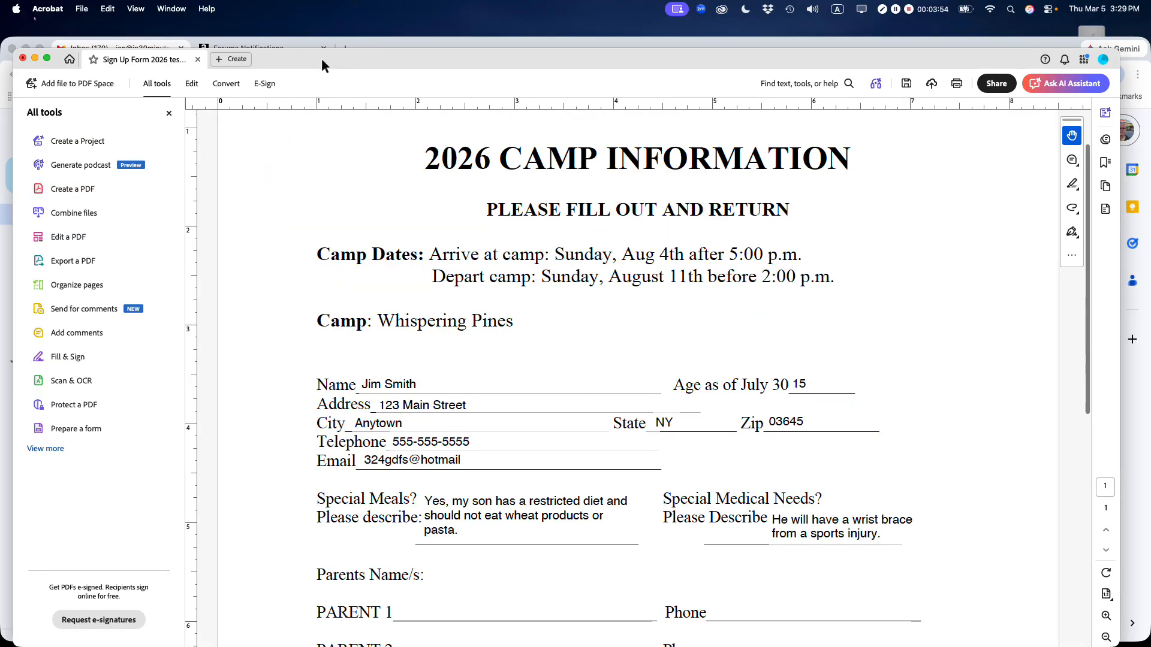
Reopen Sign Up Form 2026 Rough Version and enter "This is a test." as sample text in the Special Medical Needs field
{"action": "left_click", "coordinate": [69, 60]}
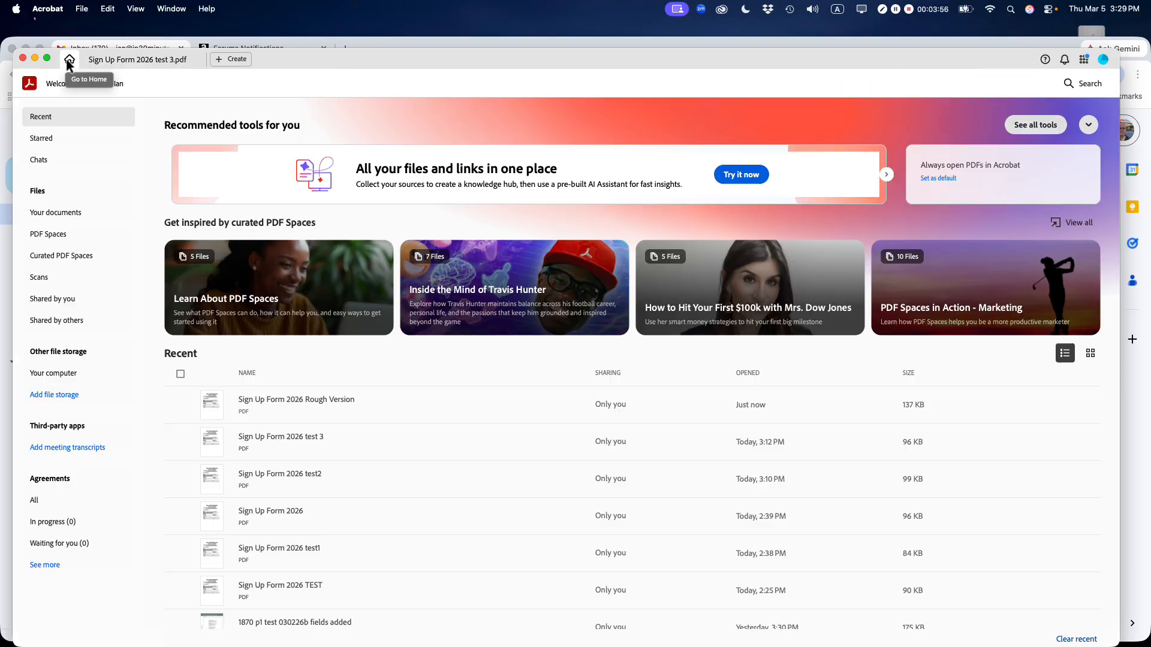
{"action": "left_click", "coordinate": [279, 401]}
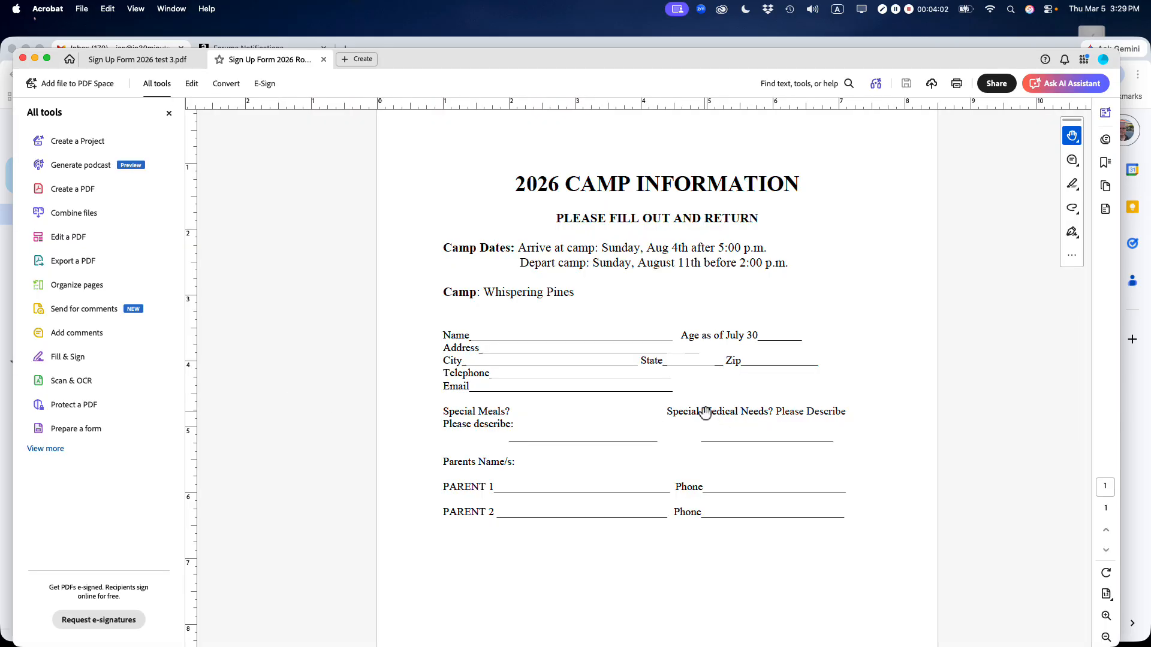
{"action": "left_click", "coordinate": [1106, 616]}
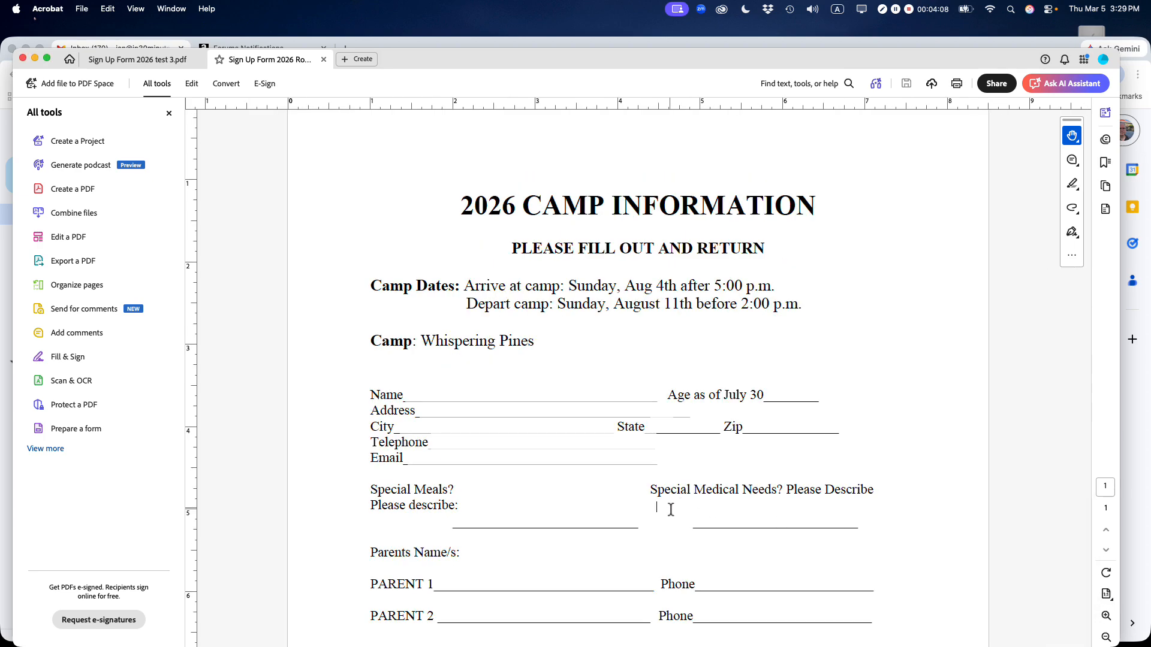
{"action": "type", "text": "This is"}
{"action": "key", "text": "alt+shift+Left"}
{"action": "key", "text": "alt+shift+Left"}
{"action": "key", "text": "alt+shift+Left"}
{"action": "key", "text": "alt+shift+Left"}
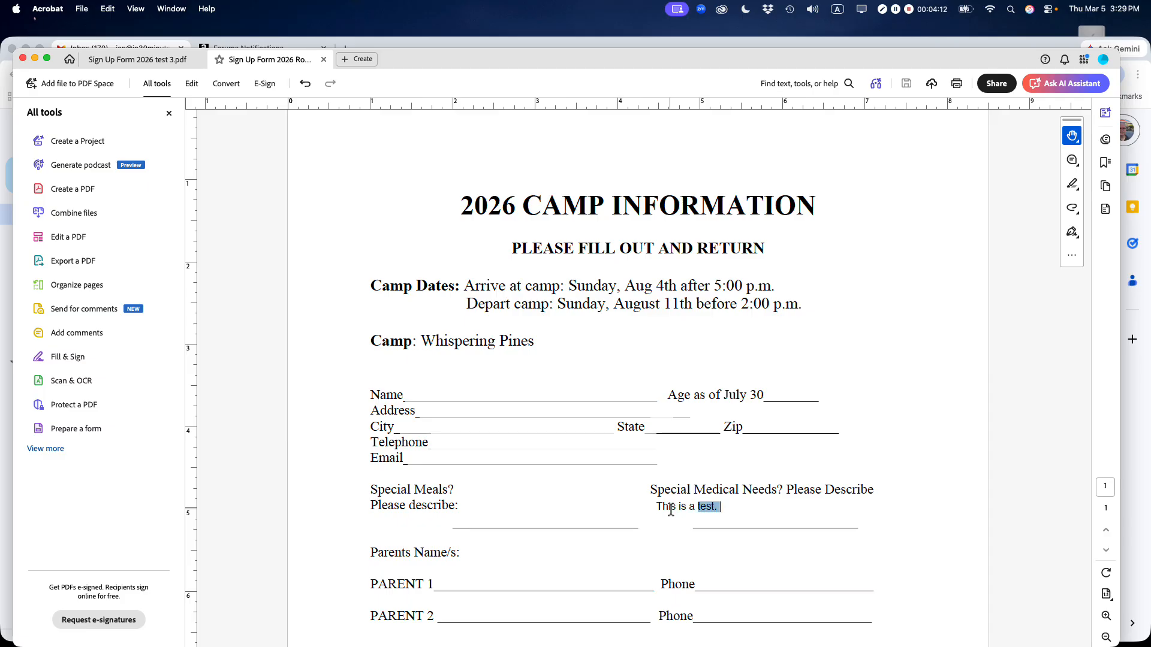